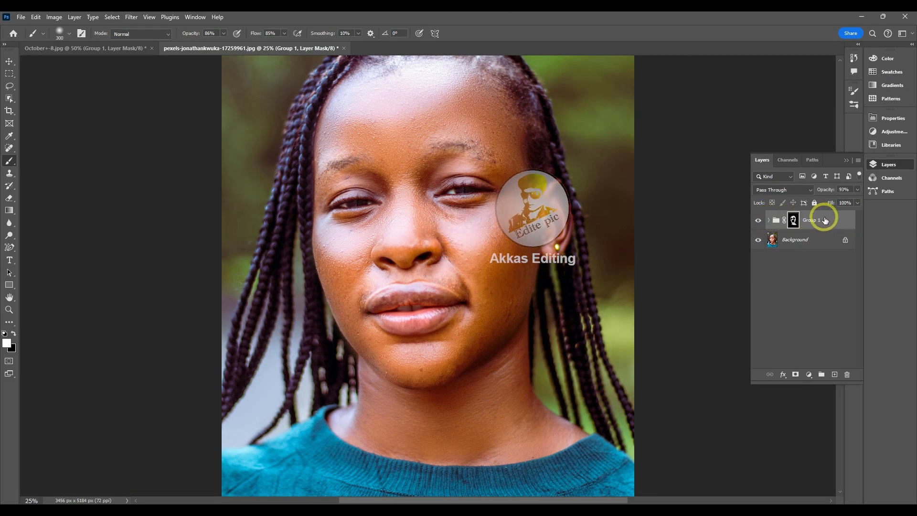
Delete the retouching group Group 1 and duplicate the Background layer twice
drag(825, 218, 847, 374)
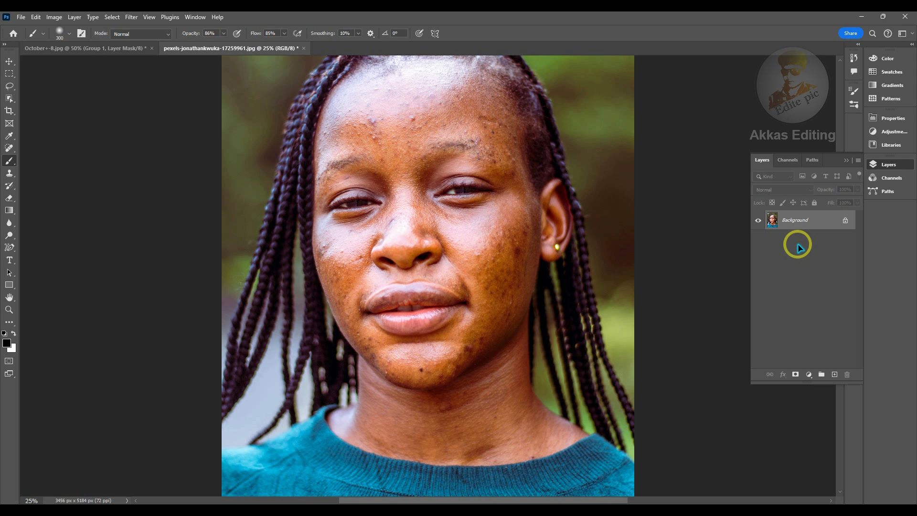
key(ctrl)
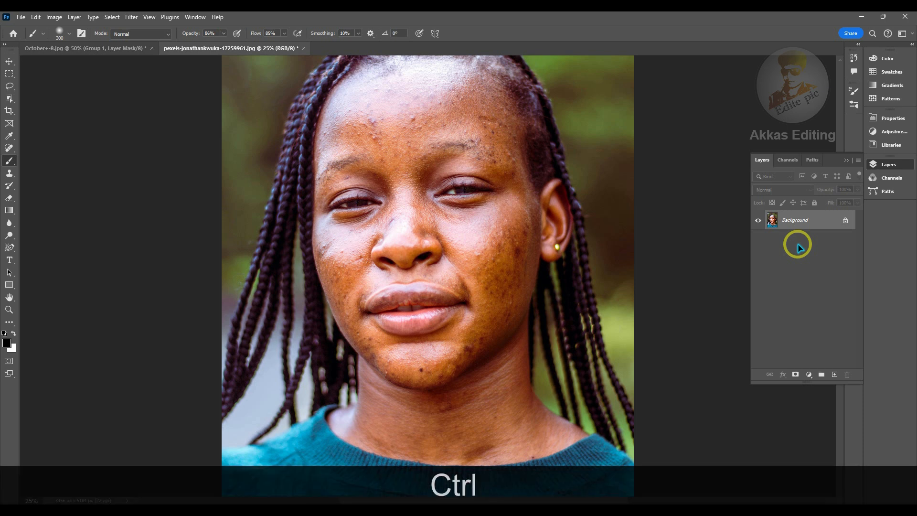
key(ctrl+j)
key(ctrl+j)
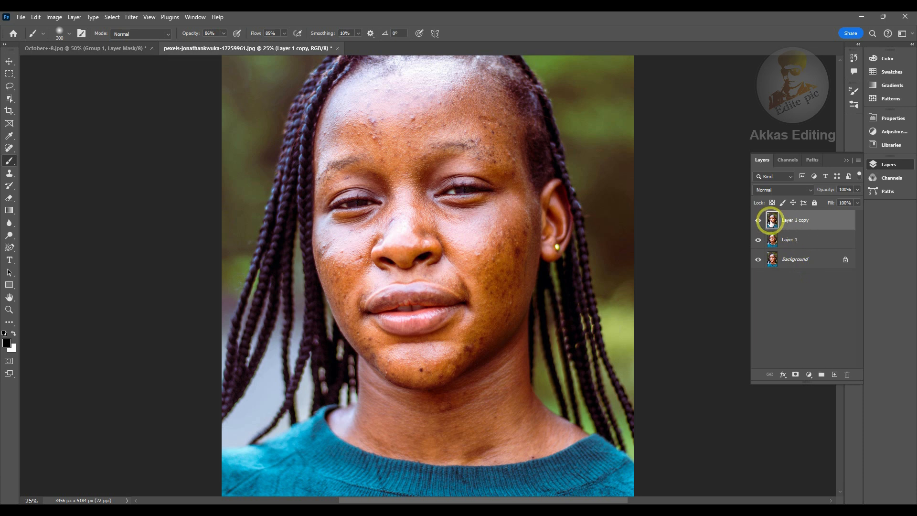
Hide the topmost portrait copy and convert Layer 1 to a smart object
click(759, 221)
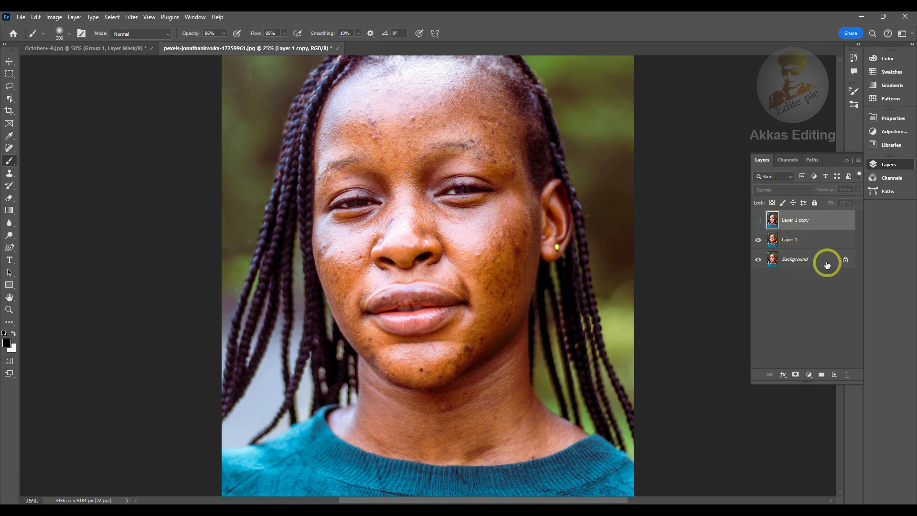
right_click(806, 241)
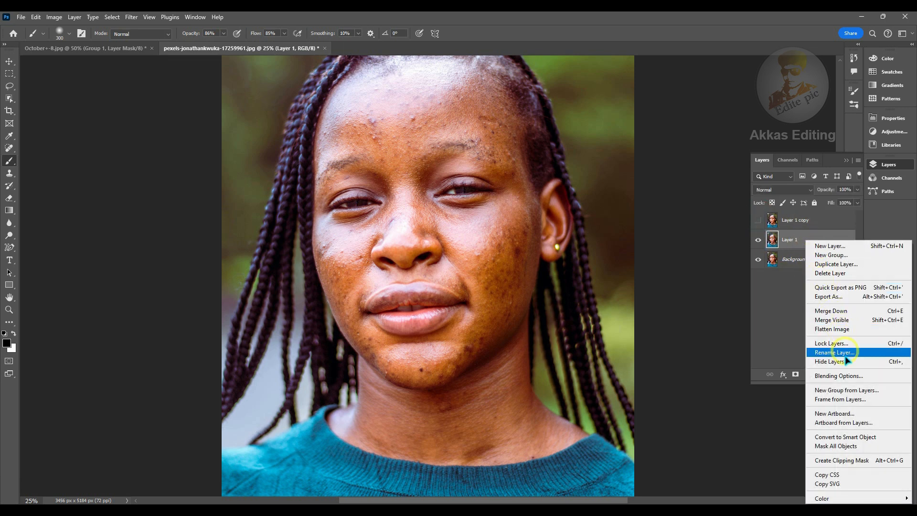
click(847, 439)
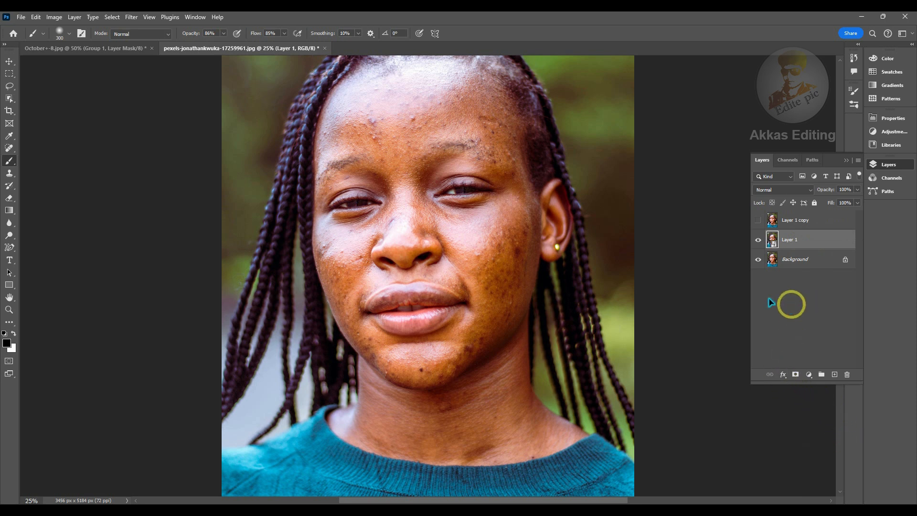
Apply a Median filter with a radius of 120 pixels to Layer 1
click(130, 18)
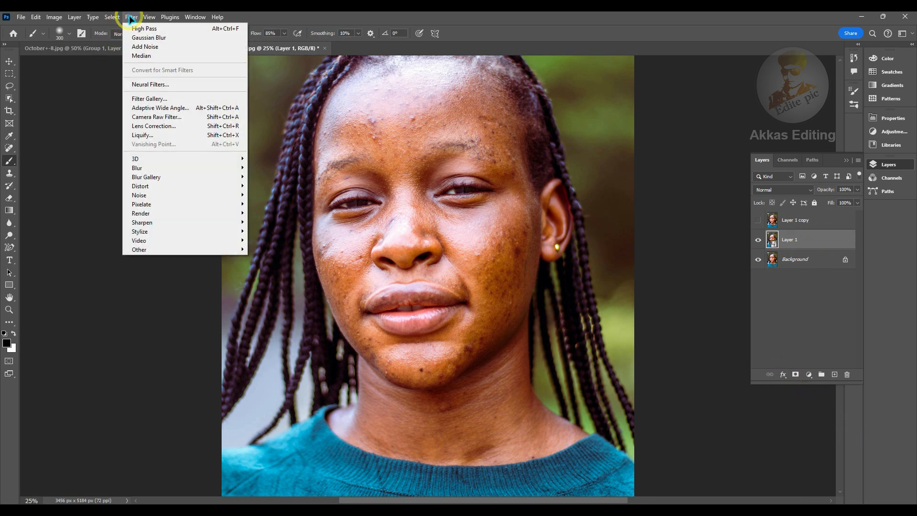
click(165, 195)
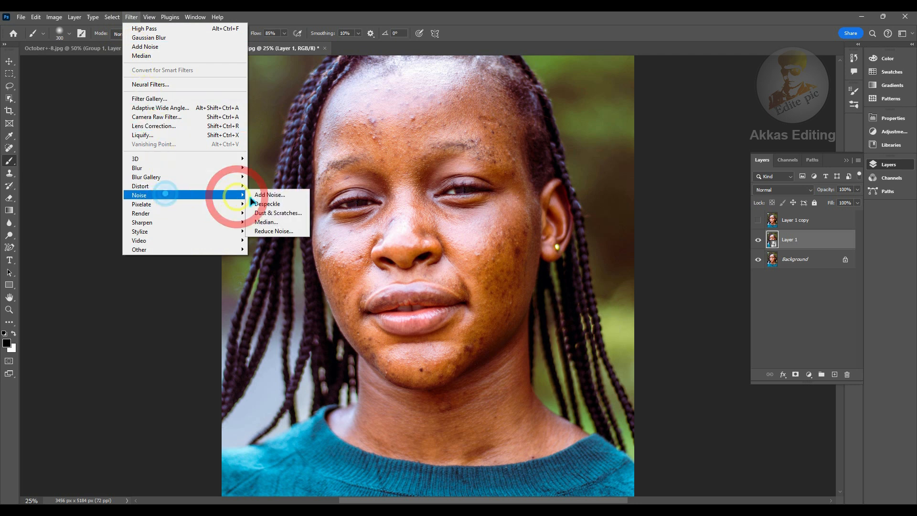
click(270, 223)
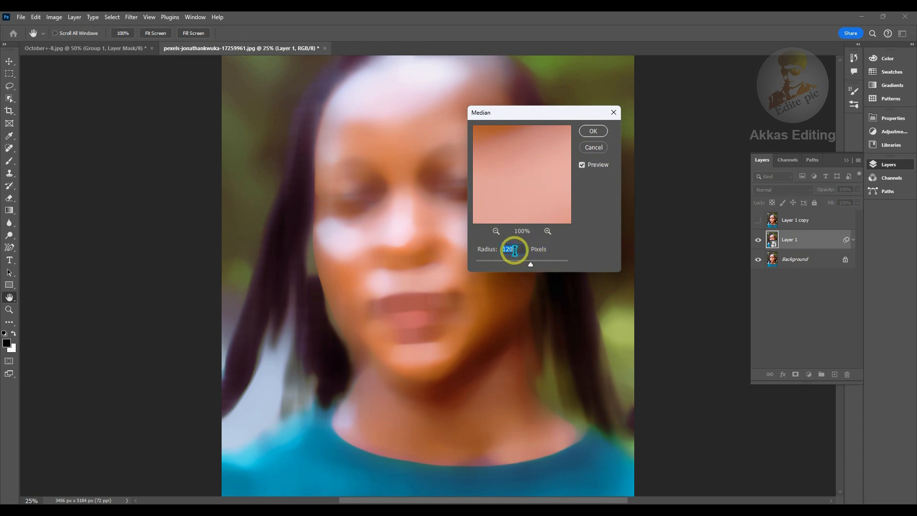
drag(513, 250, 485, 254)
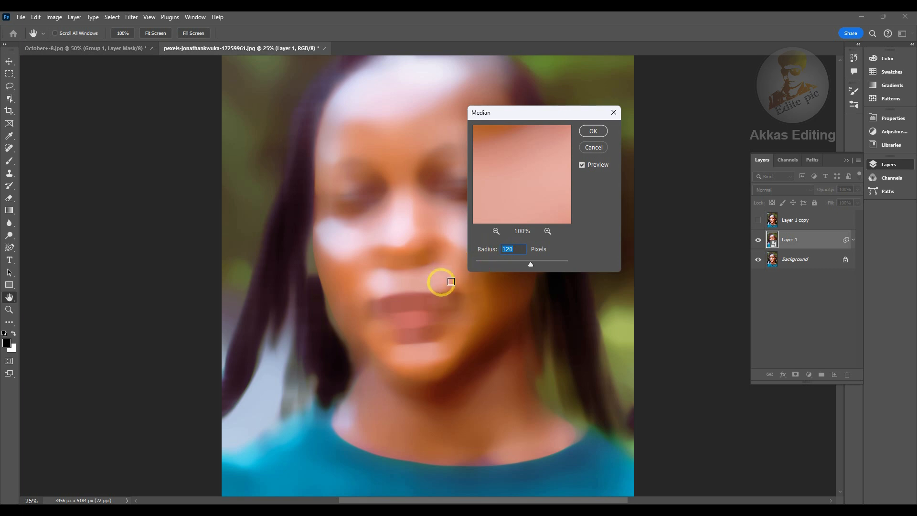
click(599, 133)
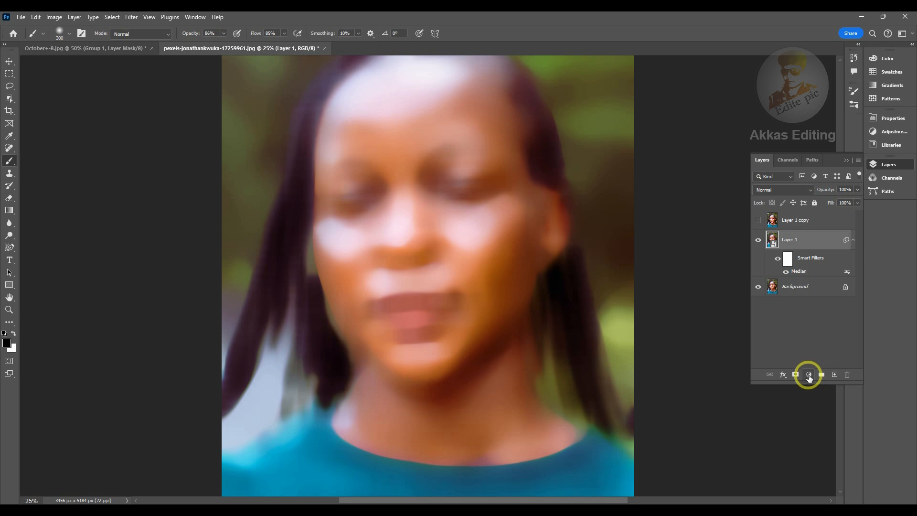
Add a solid color fill layer above Layer 1 in neutral gray with 50% brightness
click(809, 376)
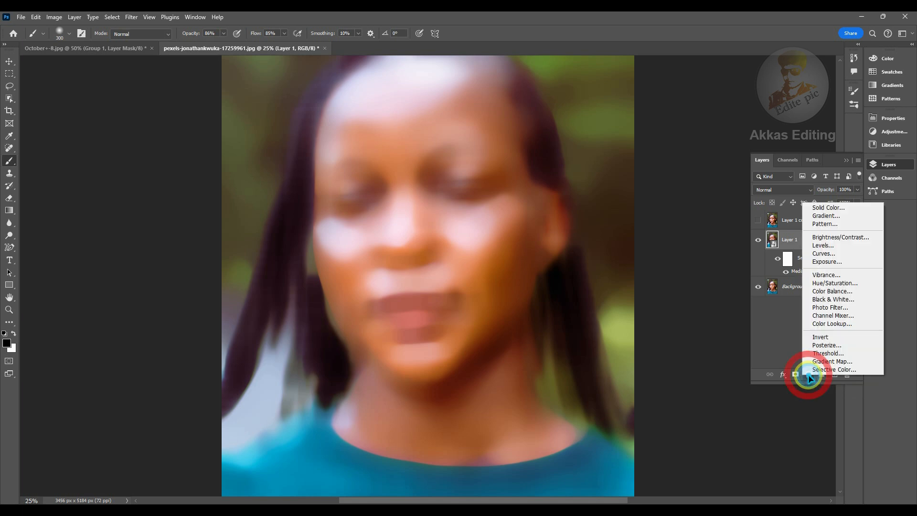
click(820, 208)
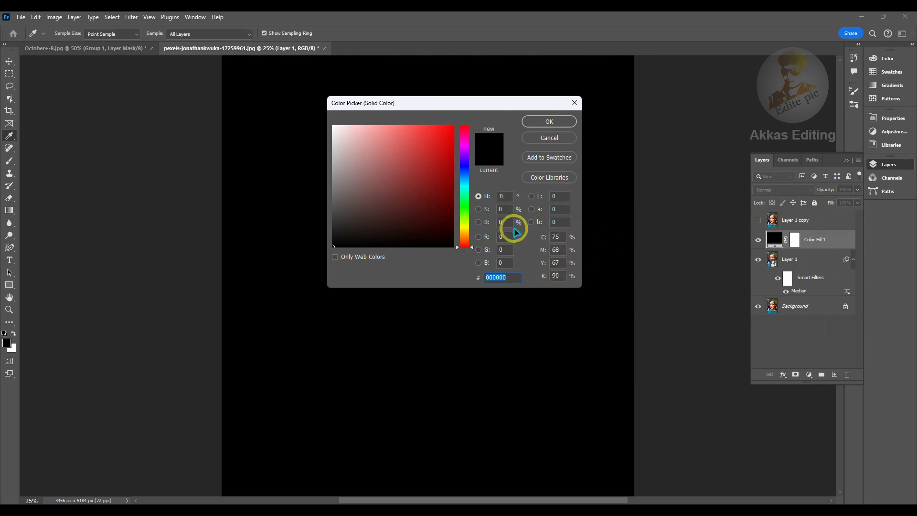
click(488, 224)
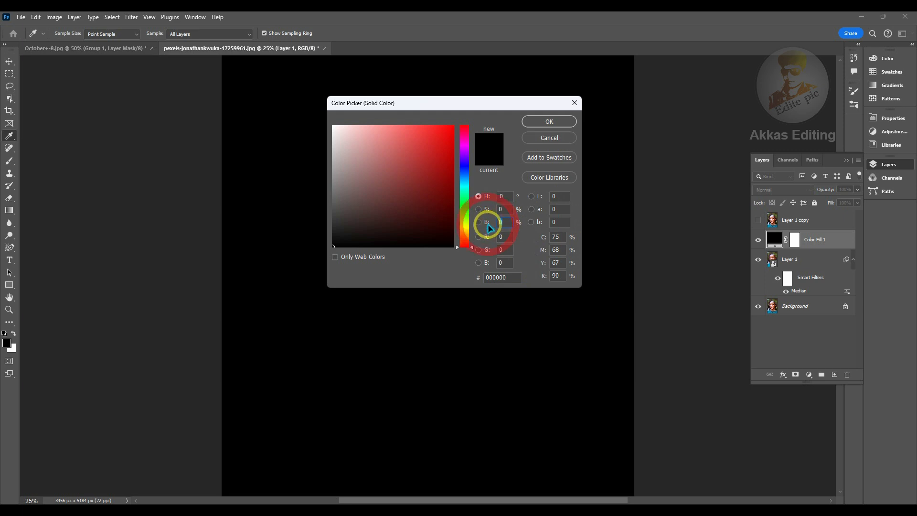
text(50)
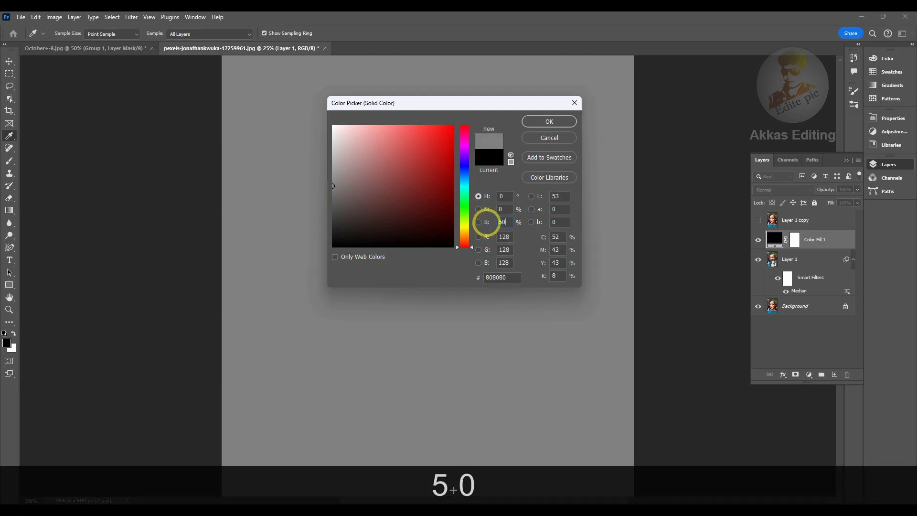
click(549, 123)
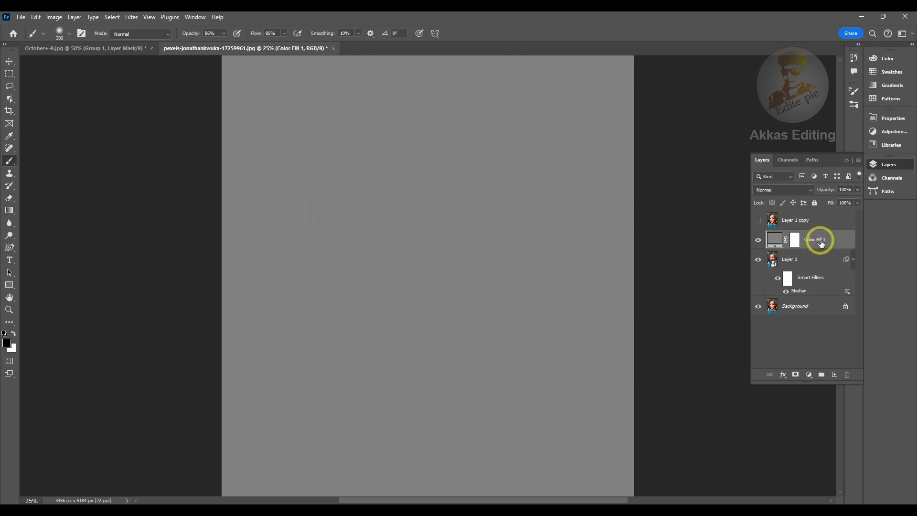
Convert the gray fill layer to a smart object and add 10% noise with Gaussian distribution
right_click(821, 241)
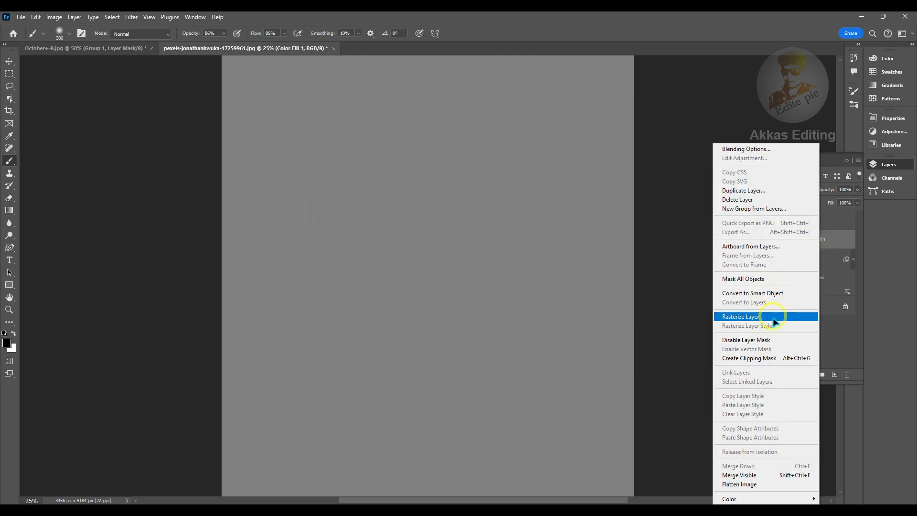
click(763, 294)
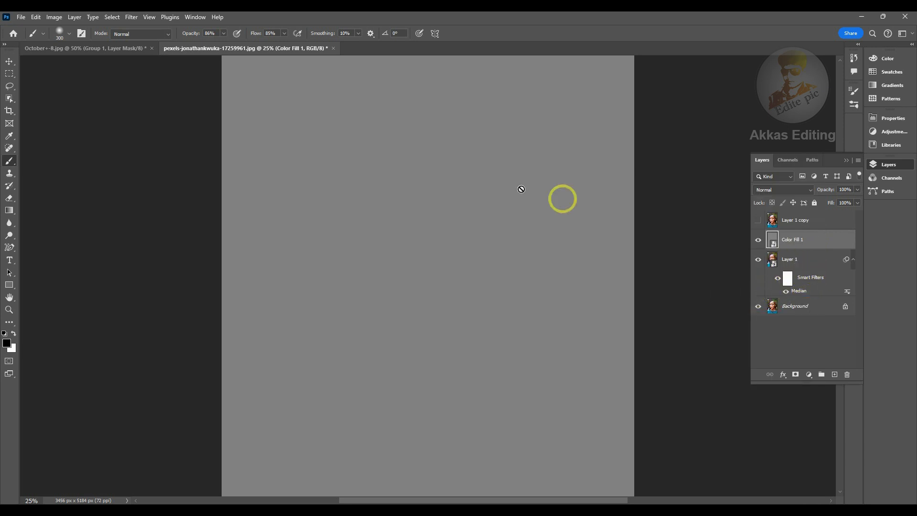
click(131, 17)
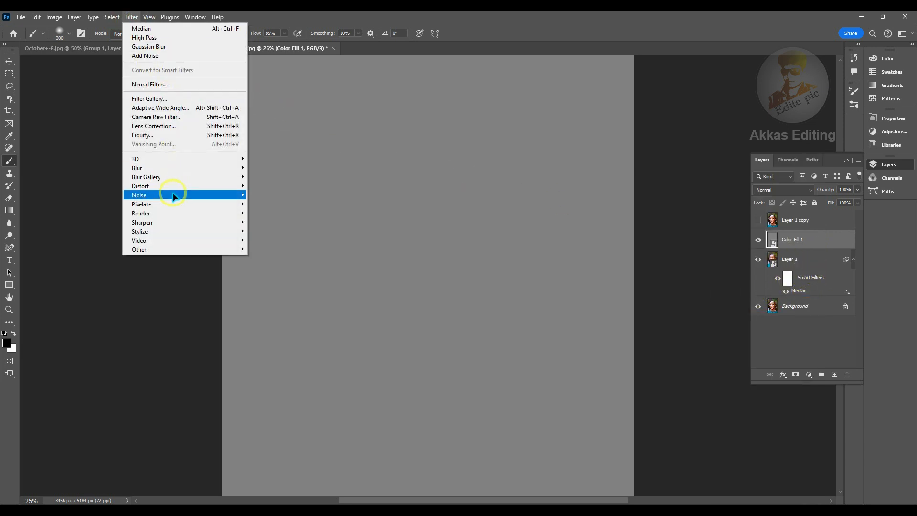
mouse_move(154, 195)
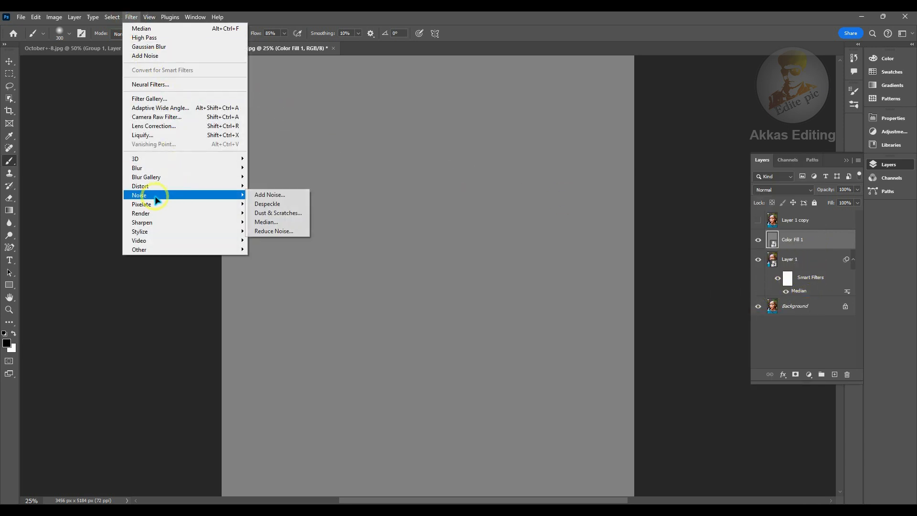
click(269, 195)
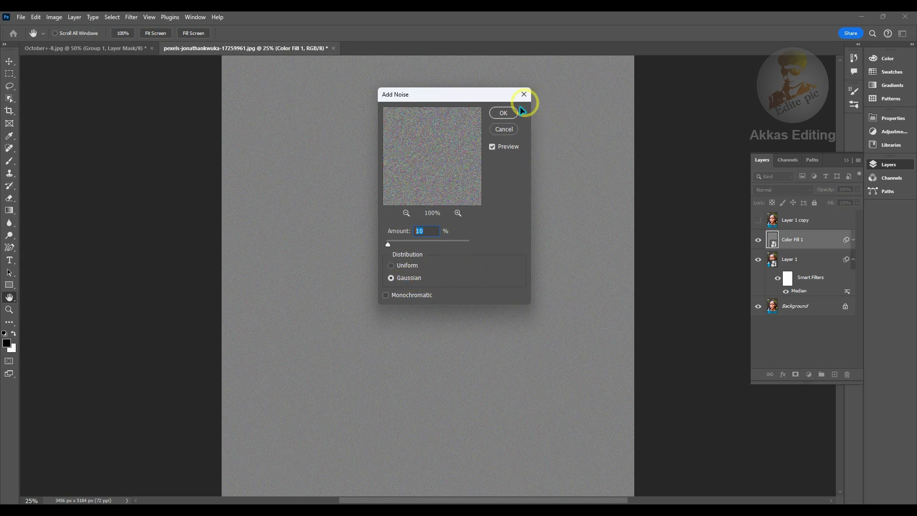
click(506, 116)
key(b)
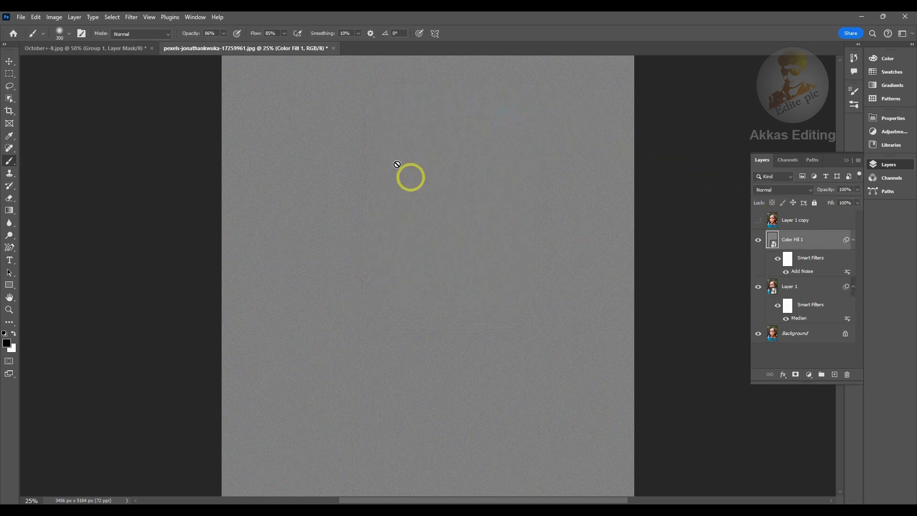
Apply a Gaussian Blur with a 1.0 pixel radius to the gray noise layer and set its blend mode to Overlay
click(131, 17)
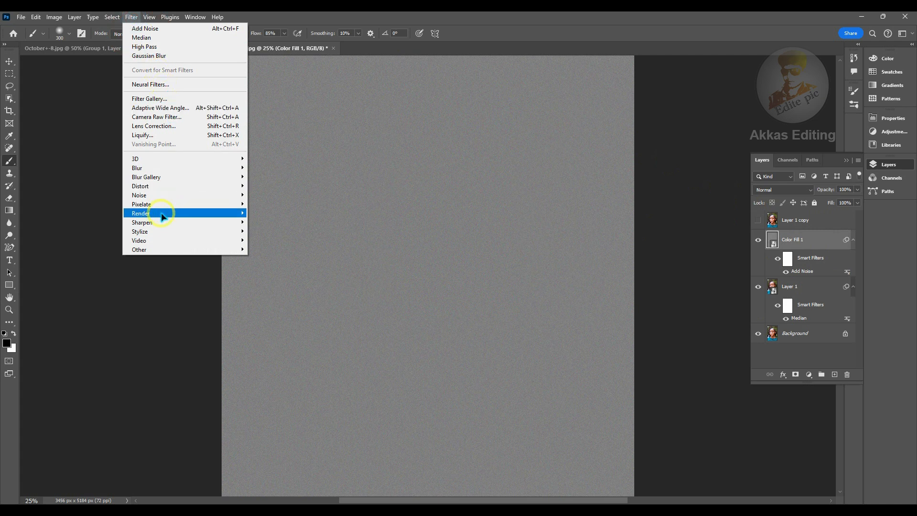
mouse_move(144, 171)
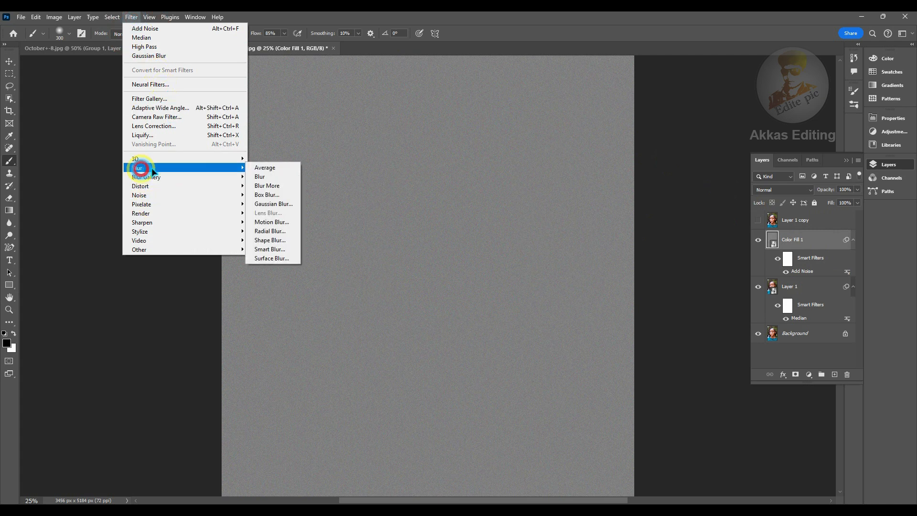
click(276, 206)
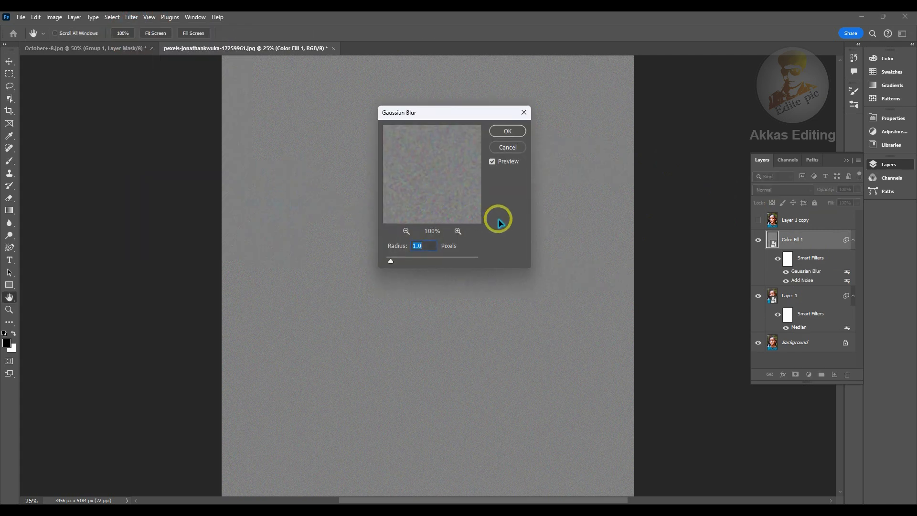
drag(422, 247, 401, 248)
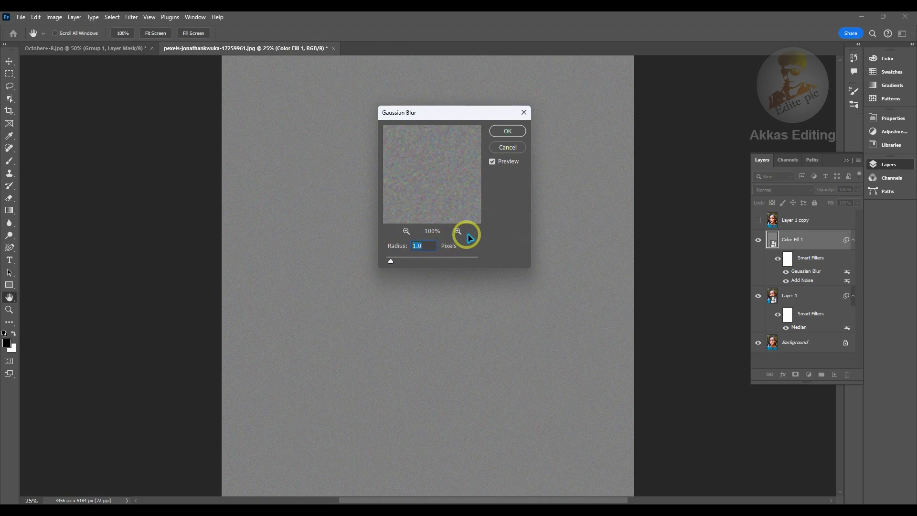
click(507, 132)
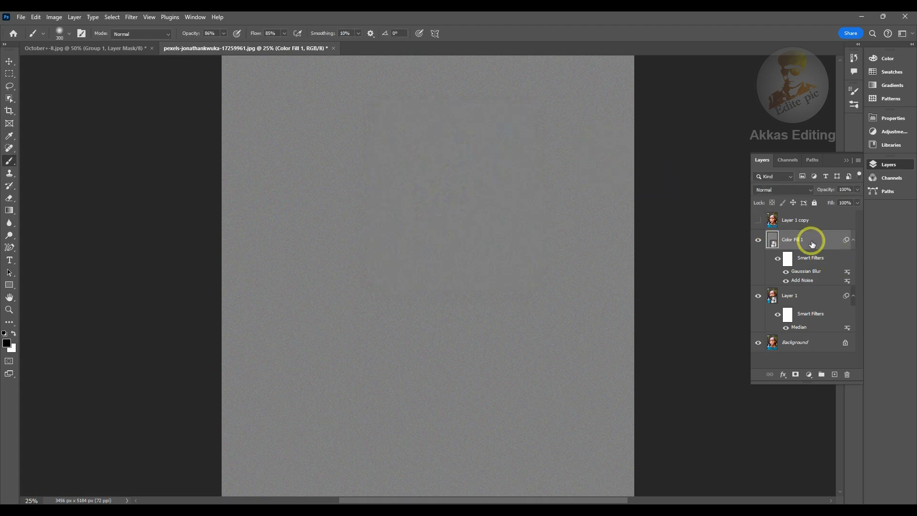
click(809, 191)
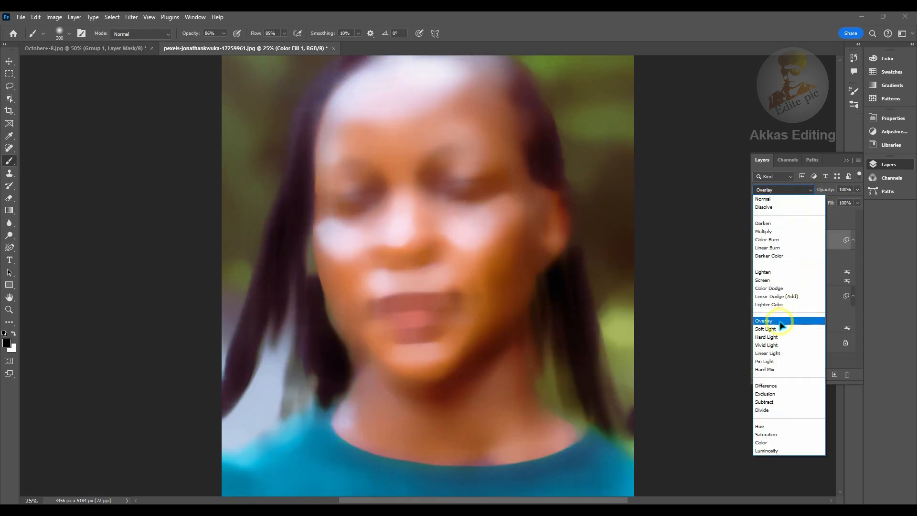
click(780, 323)
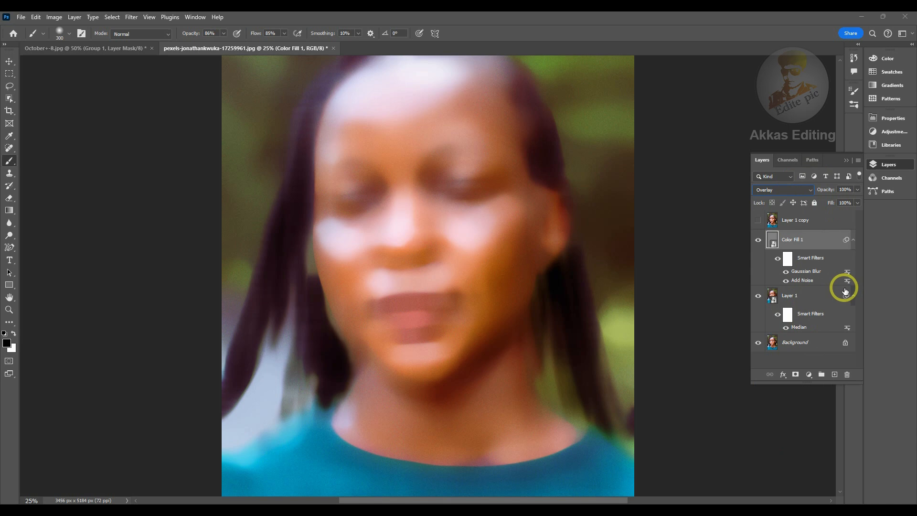
Make Layer 1 copy visible again and set its blend mode to Vivid Light
click(804, 226)
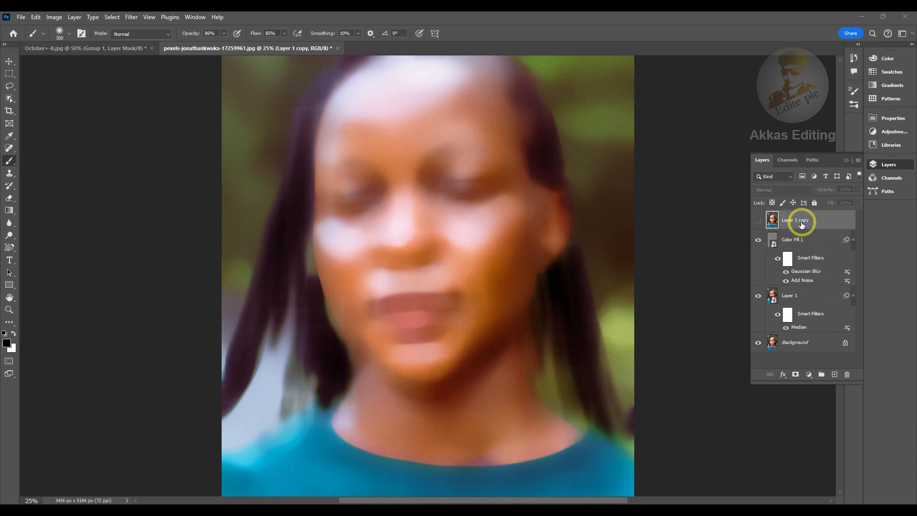
click(759, 221)
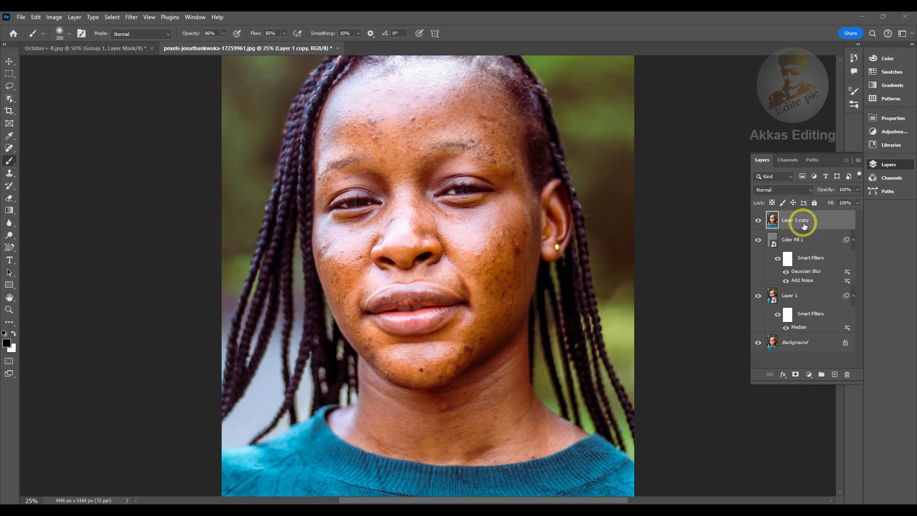
click(805, 190)
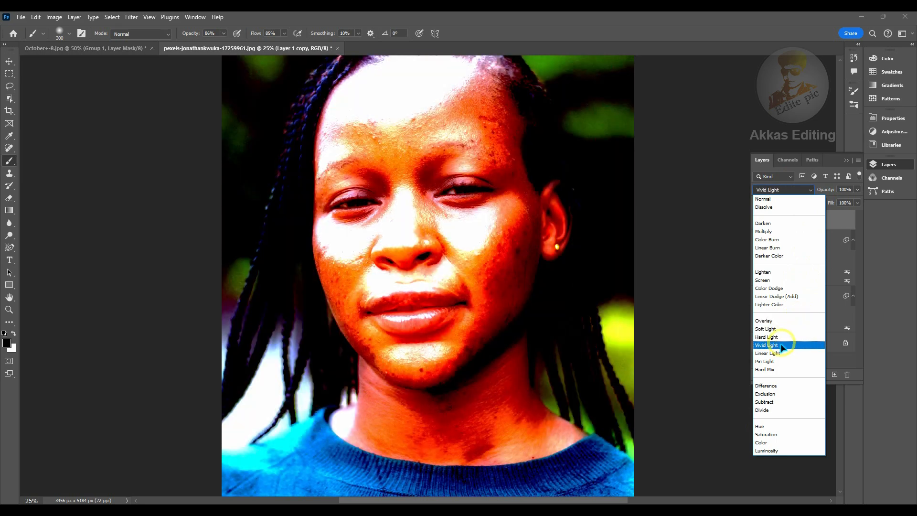
click(779, 346)
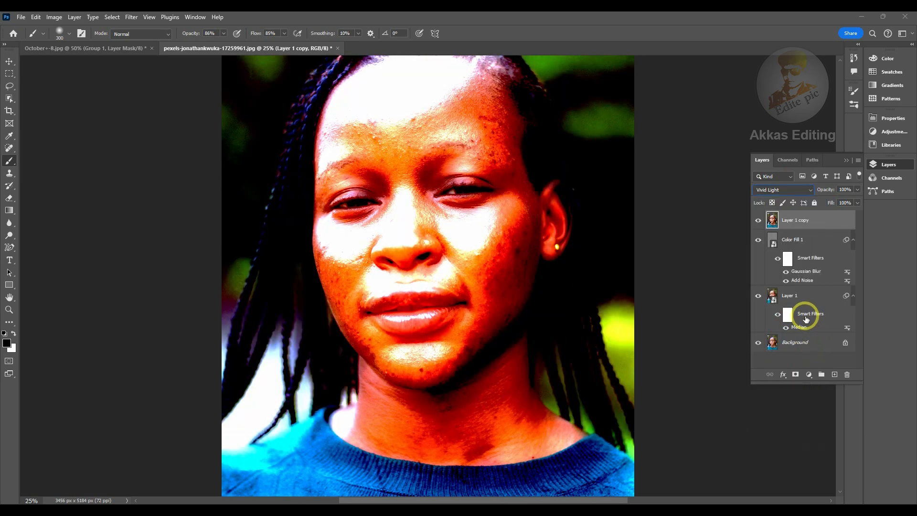
Apply a High Pass filter with a 5.0 pixel radius to Layer 1 copy
click(132, 17)
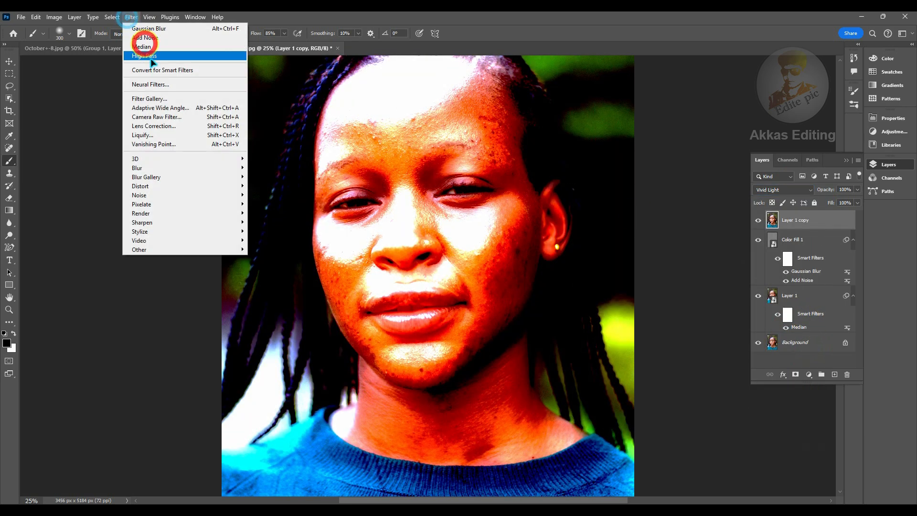
mouse_move(163, 250)
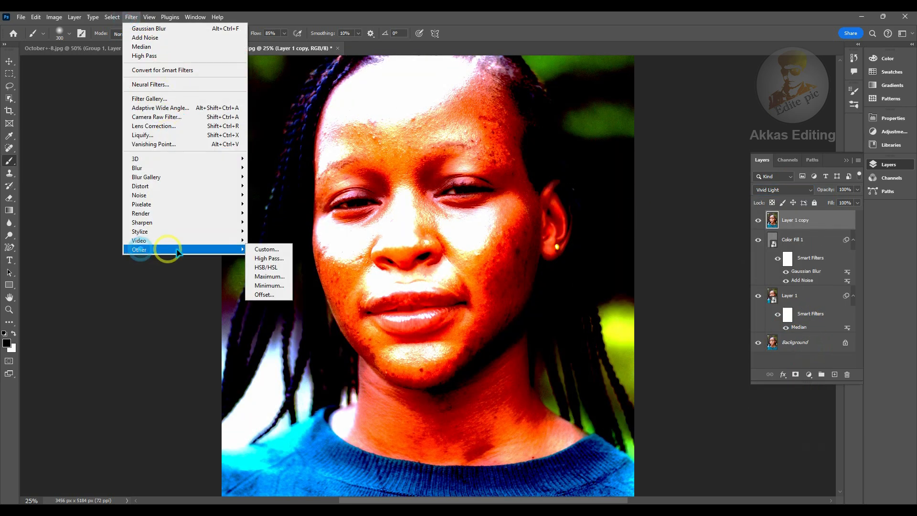
click(271, 260)
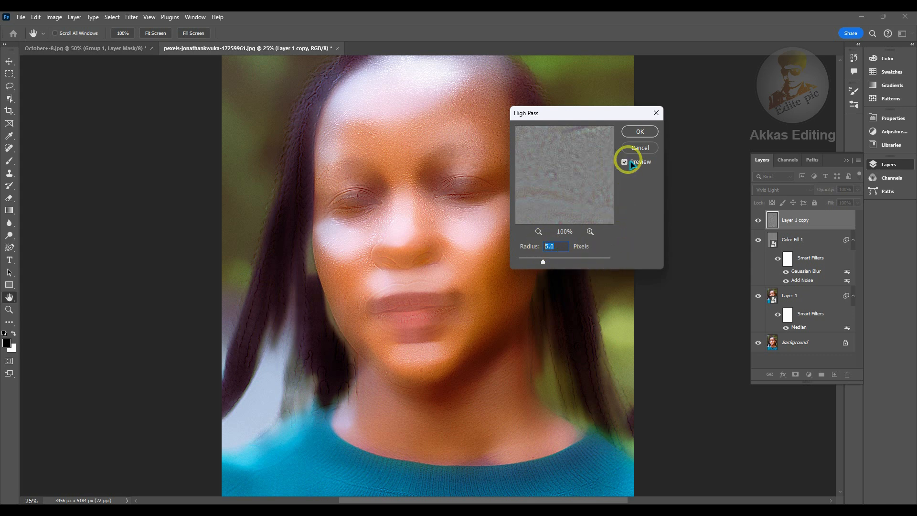
click(637, 131)
key(b)
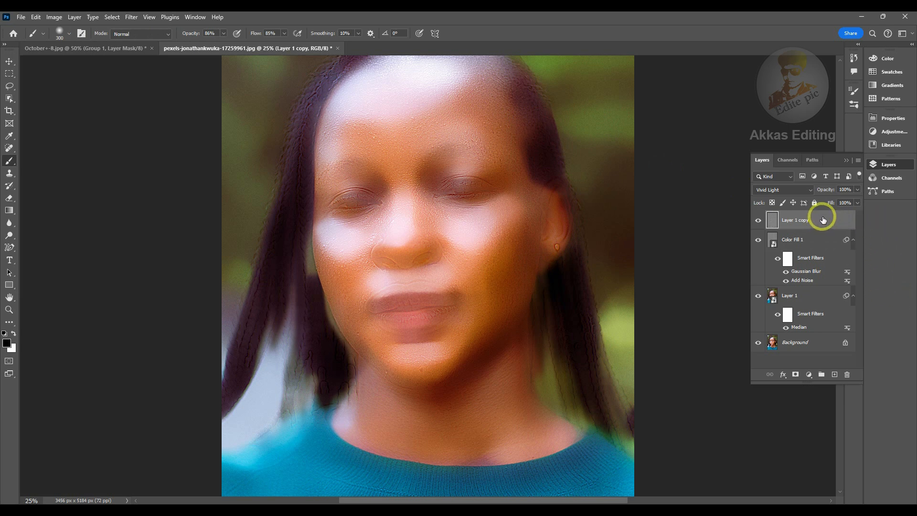
Group Layer 1 copy, Color Fill 1 and Layer 1, and add a black layer mask that hides the group's effect
shift+click(795, 299)
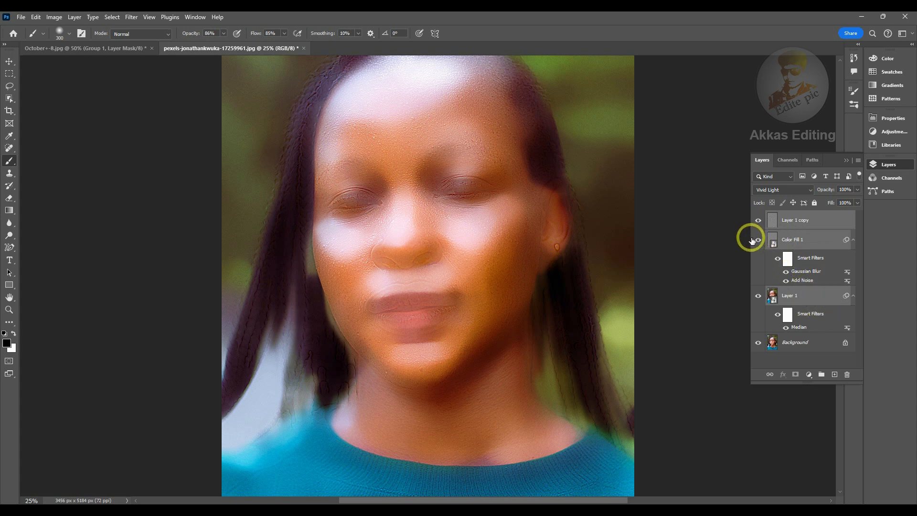
click(821, 377)
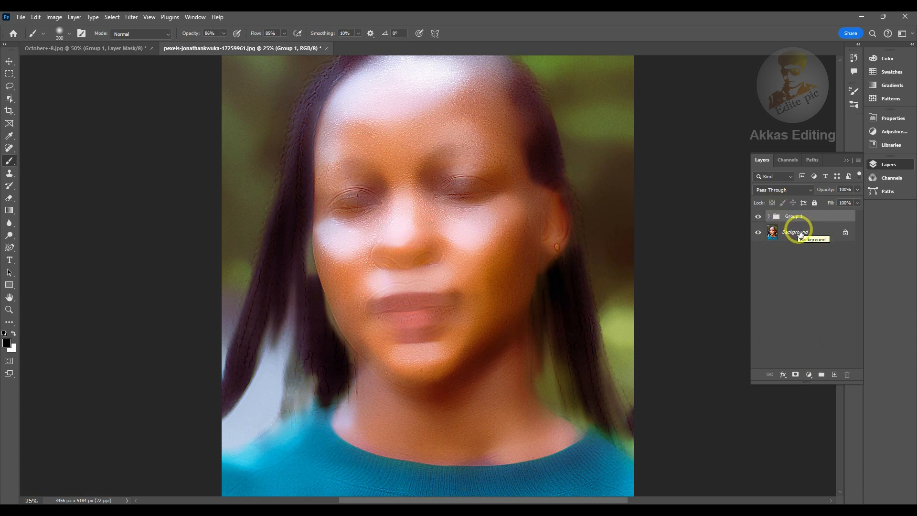
key(alt)
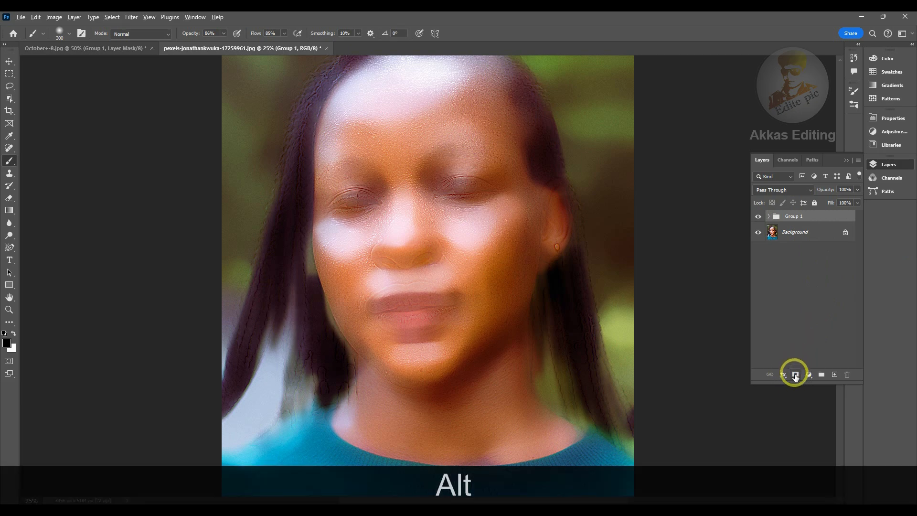
alt+click(795, 376)
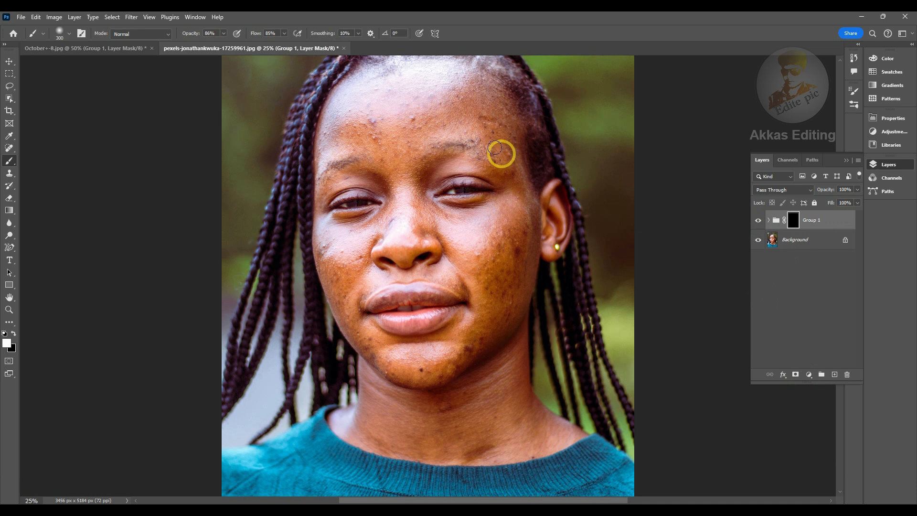
Set the Brush to 100% opacity and flow, and paint white on the group mask over the forehead and the cheek beside the earring
right_click(10, 161)
click(46, 163)
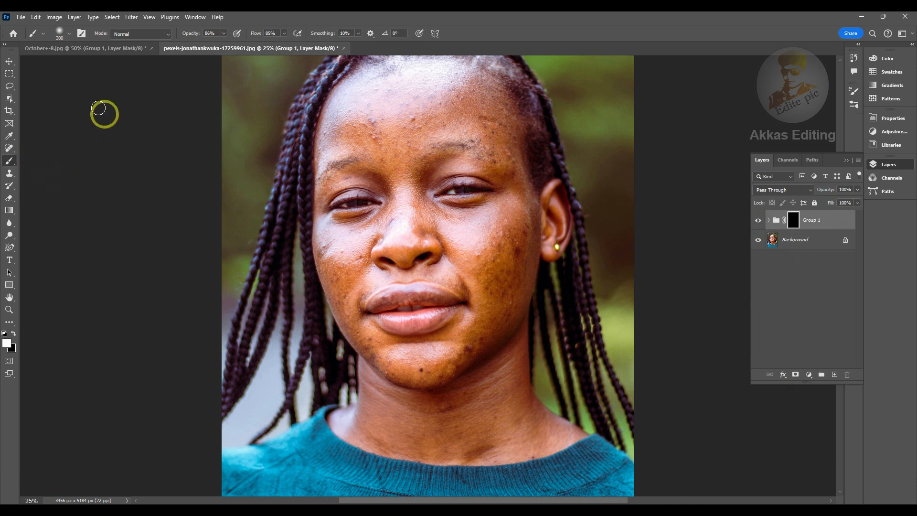
drag(224, 33, 292, 44)
click(285, 34)
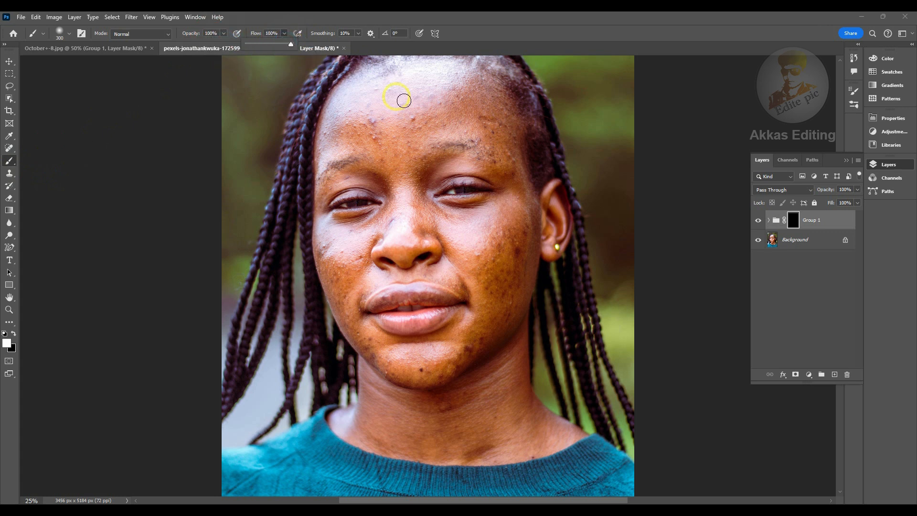
mouse_move(416, 119)
mouse_down()
mouse_move(382, 119)
mouse_move(379, 76)
mouse_move(494, 117)
mouse_move(477, 123)
mouse_move(507, 151)
mouse_move(520, 228)
mouse_move(494, 268)
mouse_move(497, 301)
mouse_move(489, 248)
mouse_move(508, 211)
mouse_move(499, 186)
mouse_move(451, 180)
mouse_move(463, 193)
mouse_move(492, 183)
mouse_move(502, 191)
mouse_up()
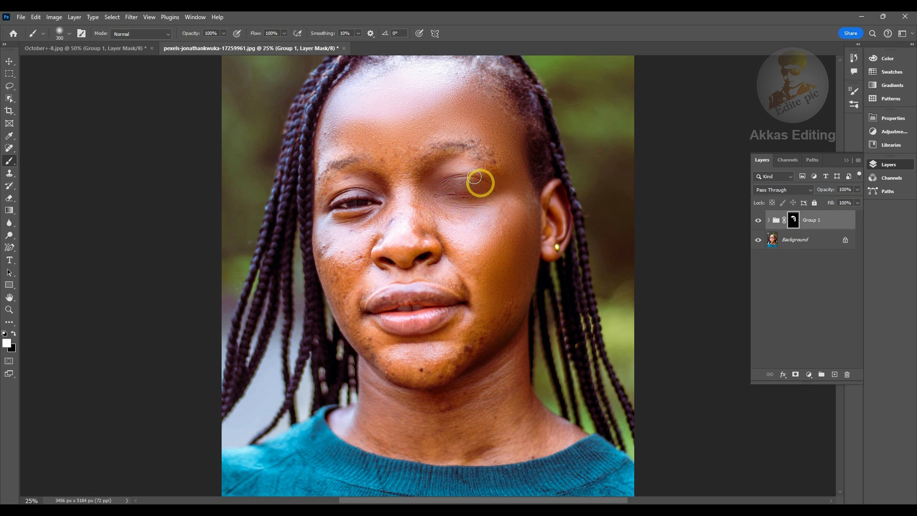
Paint black on the group mask over the smoothed eye to restore its original detail
key(x)
mouse_move(481, 181)
mouse_down()
mouse_move(424, 184)
mouse_move(492, 196)
mouse_move(496, 179)
mouse_move(432, 179)
mouse_move(444, 201)
mouse_move(491, 185)
mouse_move(458, 184)
mouse_up()
click(377, 204)
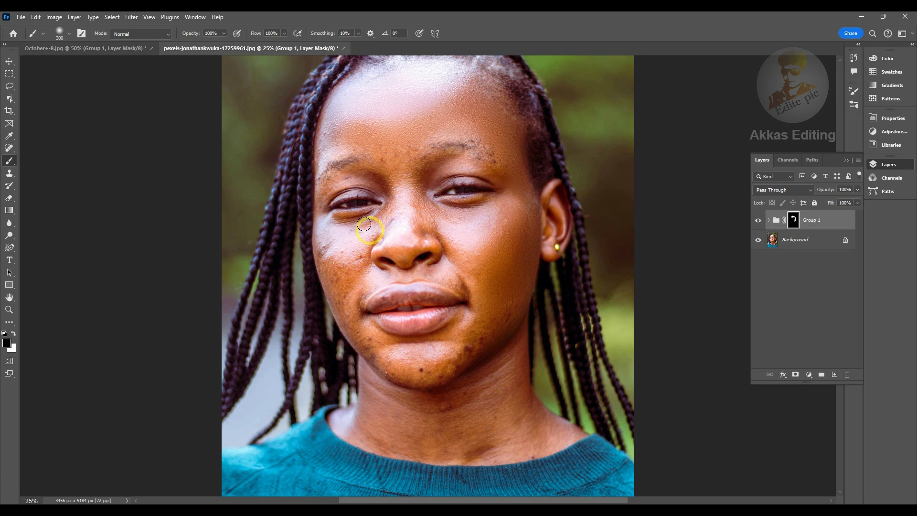
Paint white on the group mask over the other cheek, chin, jaw, neck and nose to smooth the remaining skin
key(x)
mouse_move(352, 241)
mouse_down()
mouse_move(316, 238)
mouse_move(312, 205)
mouse_move(325, 202)
mouse_move(312, 166)
mouse_move(333, 122)
mouse_move(313, 145)
mouse_move(339, 123)
mouse_move(369, 129)
mouse_move(390, 195)
mouse_move(389, 219)
mouse_move(371, 231)
mouse_move(385, 221)
mouse_move(449, 229)
mouse_move(494, 289)
mouse_move(481, 326)
mouse_move(512, 296)
mouse_move(444, 355)
mouse_move(466, 335)
mouse_move(415, 361)
mouse_move(396, 360)
mouse_move(433, 360)
mouse_move(385, 354)
mouse_move(362, 333)
mouse_move(339, 304)
mouse_move(329, 257)
mouse_move(358, 339)
mouse_move(390, 370)
mouse_move(425, 376)
mouse_move(436, 370)
mouse_move(382, 353)
mouse_move(480, 337)
mouse_up()
drag(503, 310, 494, 316)
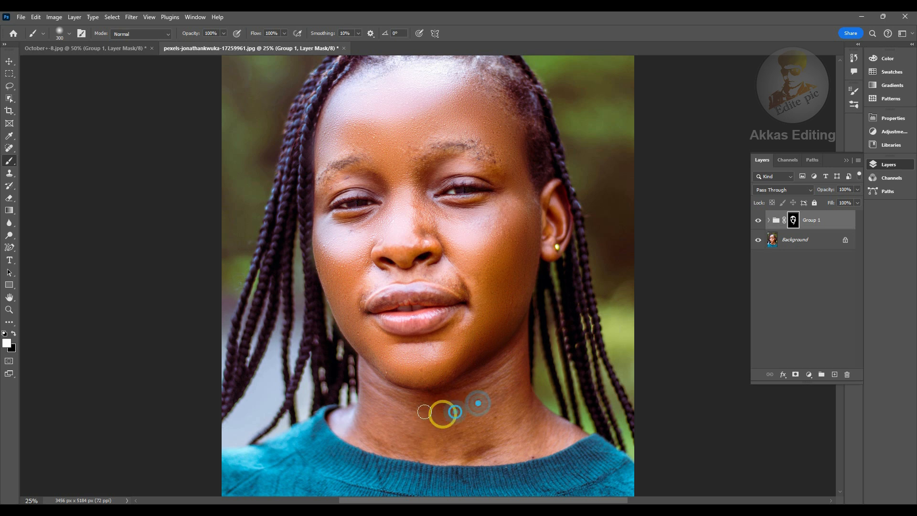
mouse_move(482, 438)
mouse_down()
mouse_move(449, 445)
mouse_move(532, 443)
mouse_move(496, 416)
mouse_move(484, 433)
mouse_move(414, 459)
mouse_move(365, 421)
mouse_move(403, 425)
mouse_move(369, 379)
mouse_move(392, 398)
mouse_move(372, 389)
mouse_move(372, 416)
mouse_up()
click(390, 234)
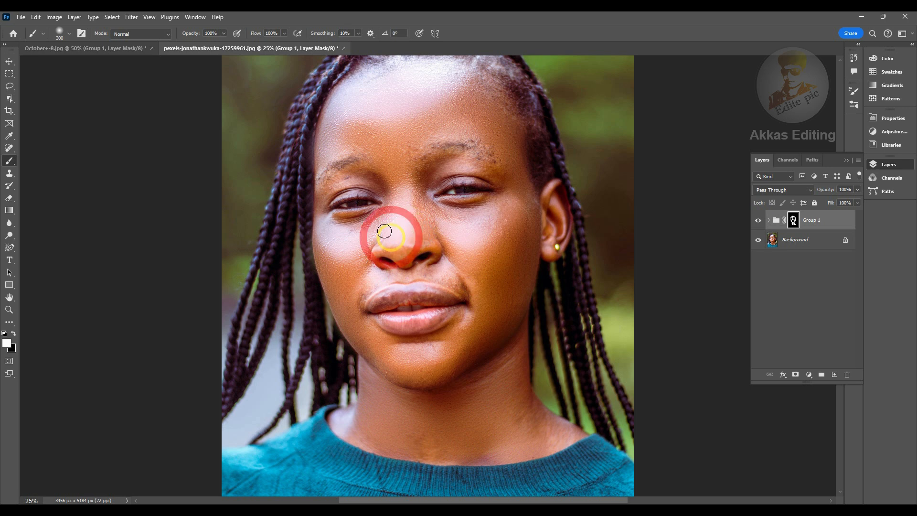
mouse_move(470, 227)
mouse_down()
mouse_move(502, 215)
mouse_move(502, 127)
mouse_move(483, 247)
mouse_move(372, 172)
mouse_up()
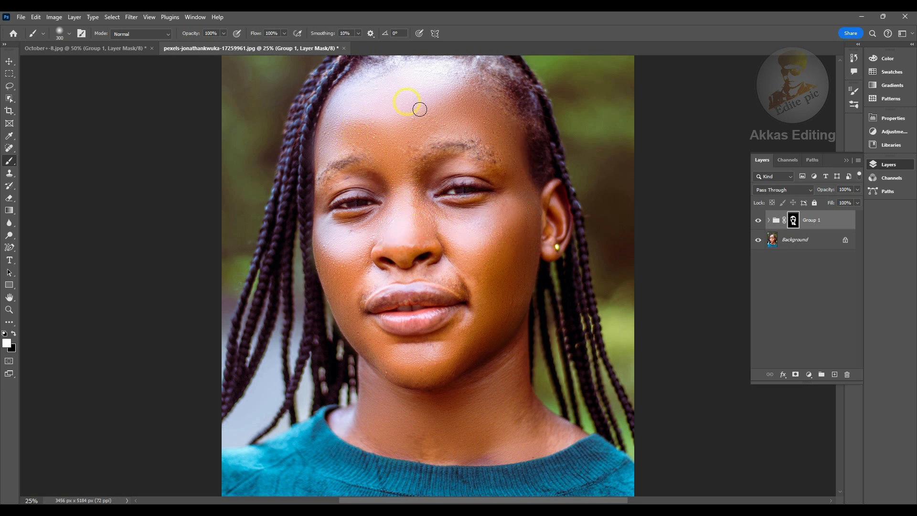
Lower Group 1's opacity to 39% and toggle its visibility to compare with the original
click(827, 225)
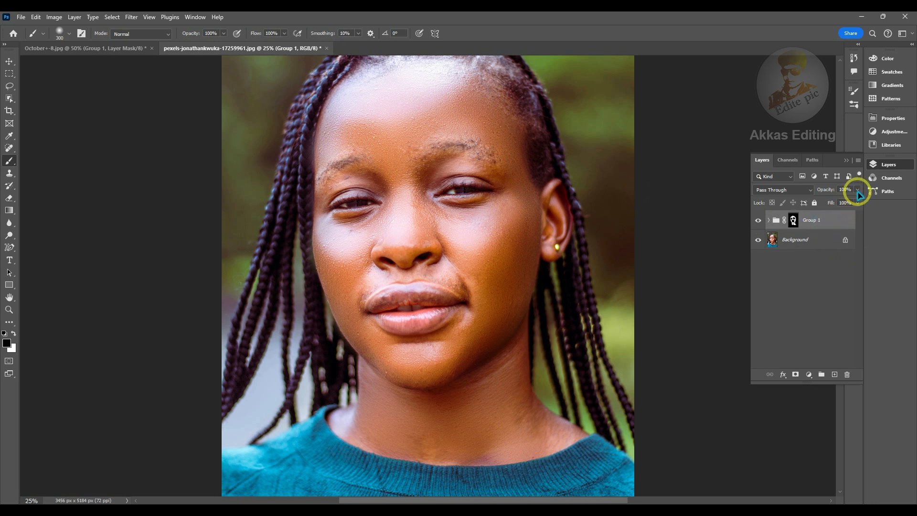
click(858, 190)
mouse_move(855, 199)
mouse_down()
mouse_move(838, 199)
mouse_move(840, 209)
mouse_up()
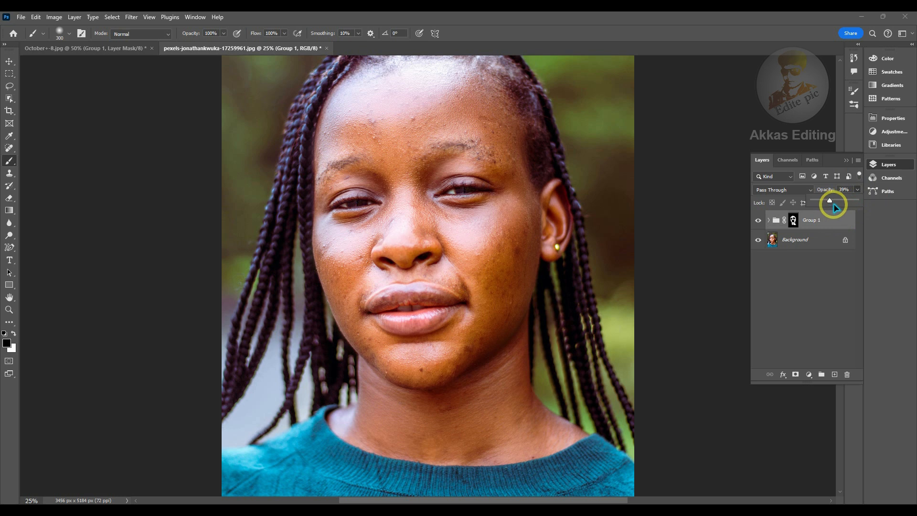
click(758, 221)
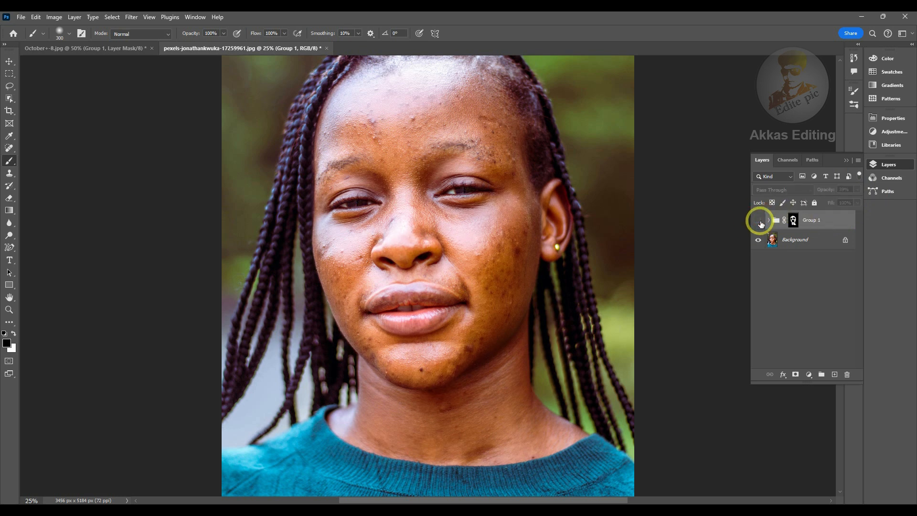
click(760, 222)
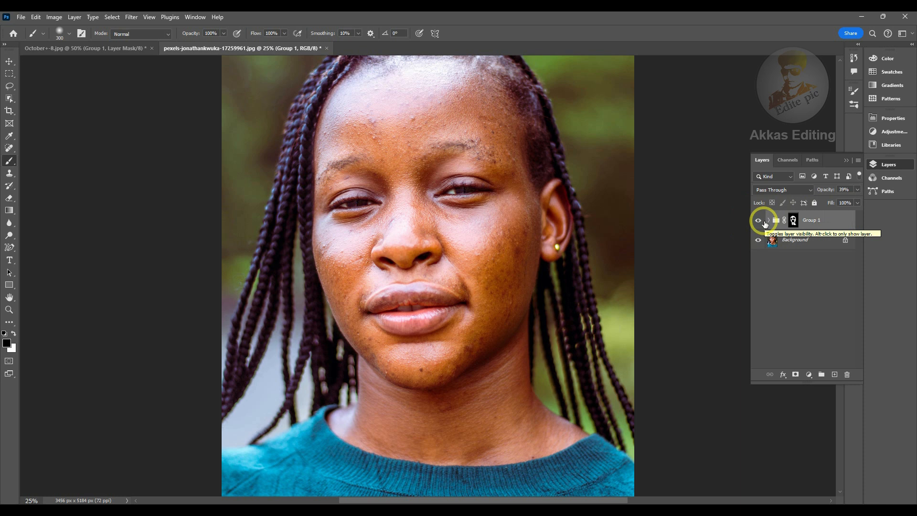
Set Group 1's opacity to 77% and toggle the group's visibility to compare the skin before and after
click(858, 191)
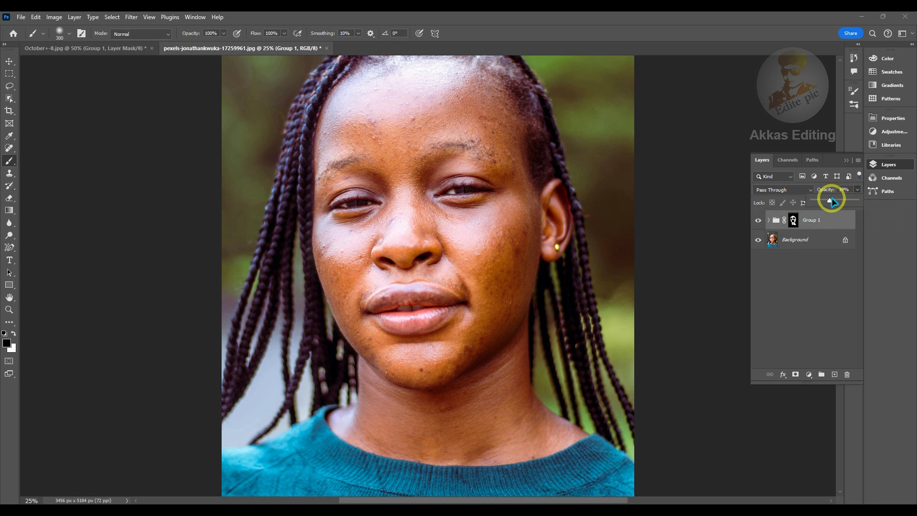
drag(842, 200, 847, 200)
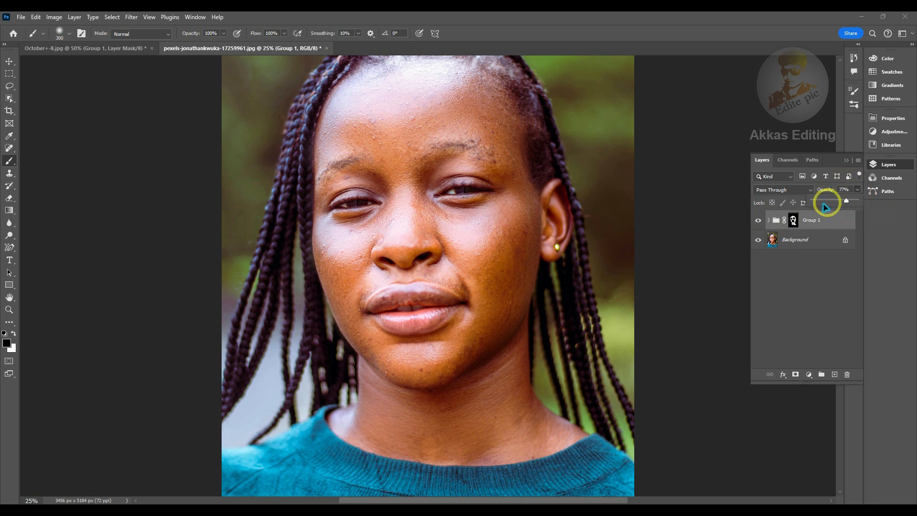
click(766, 221)
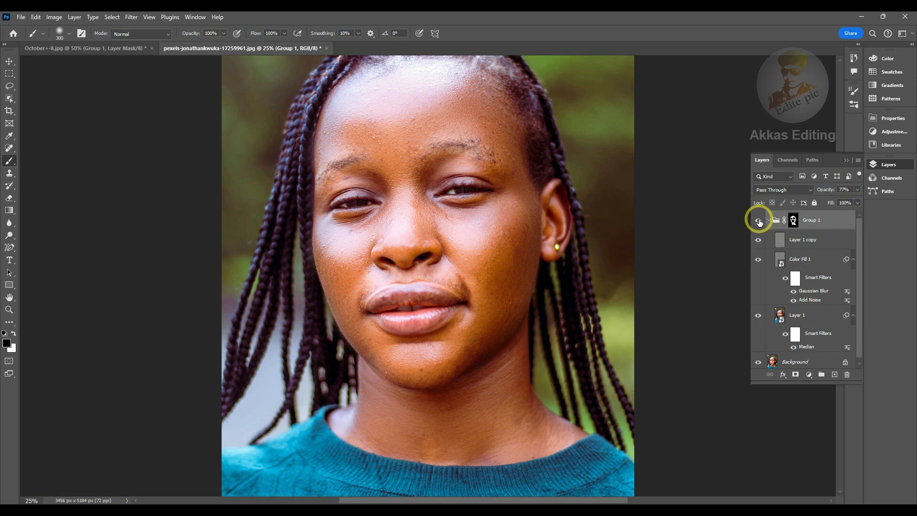
click(758, 221)
click(758, 220)
click(759, 220)
click(758, 221)
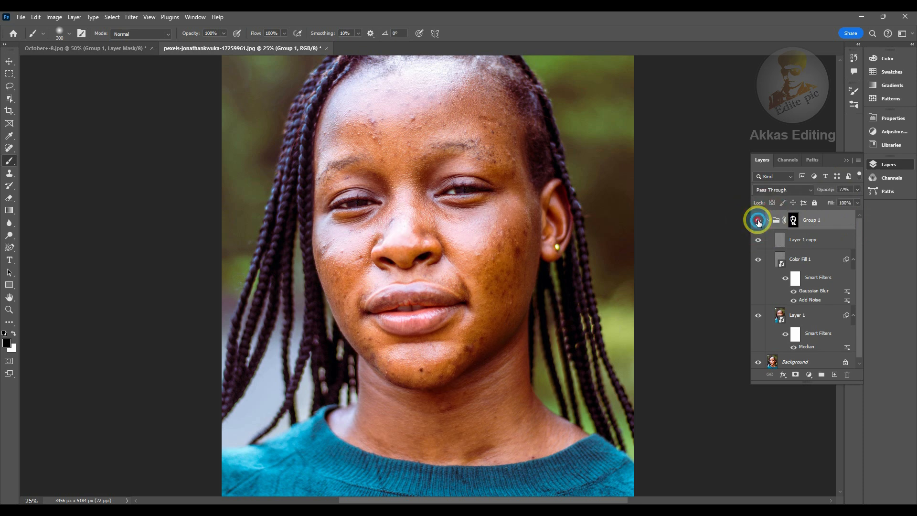
click(758, 220)
click(767, 220)
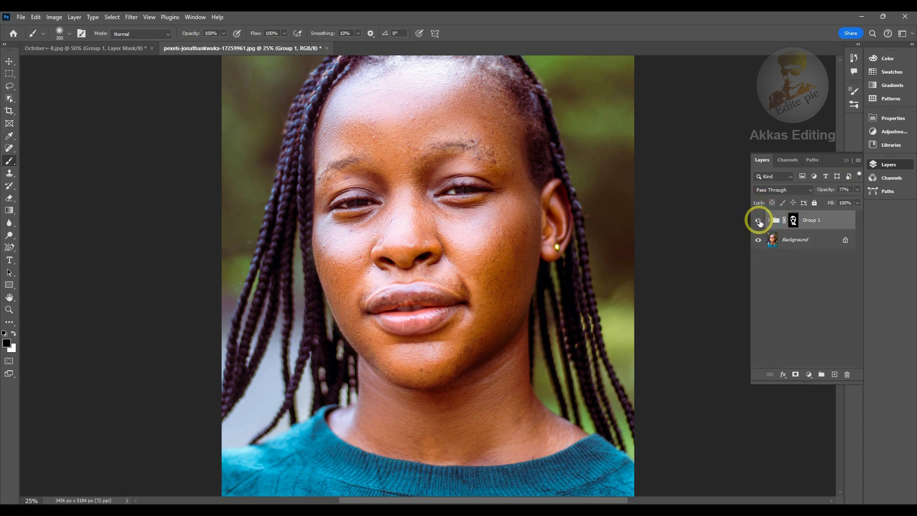